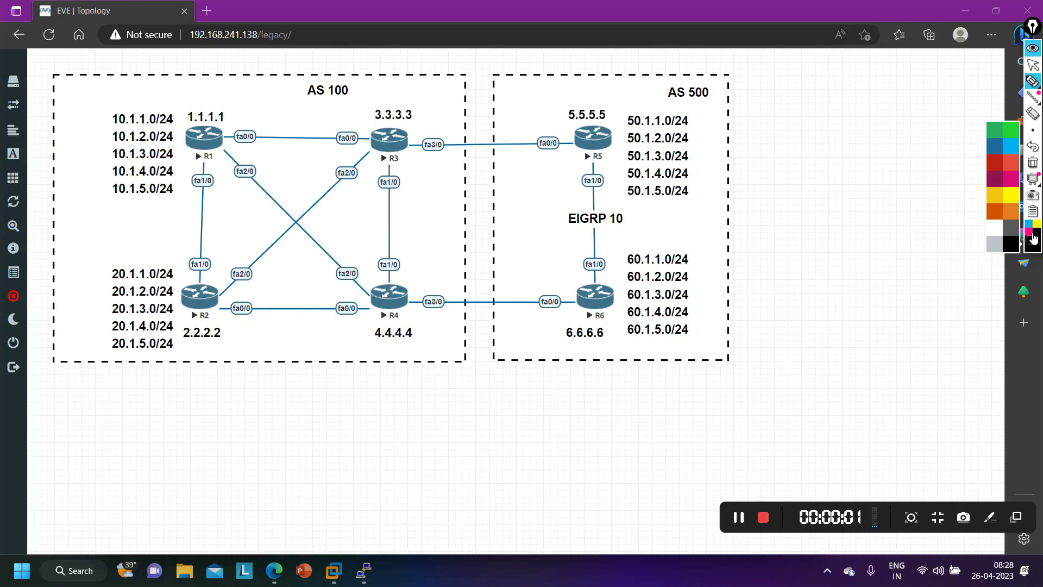
Step: Pick light blue as the annotation pen colour from the palette
{"action": "left_click", "coordinate": [1014, 149]}
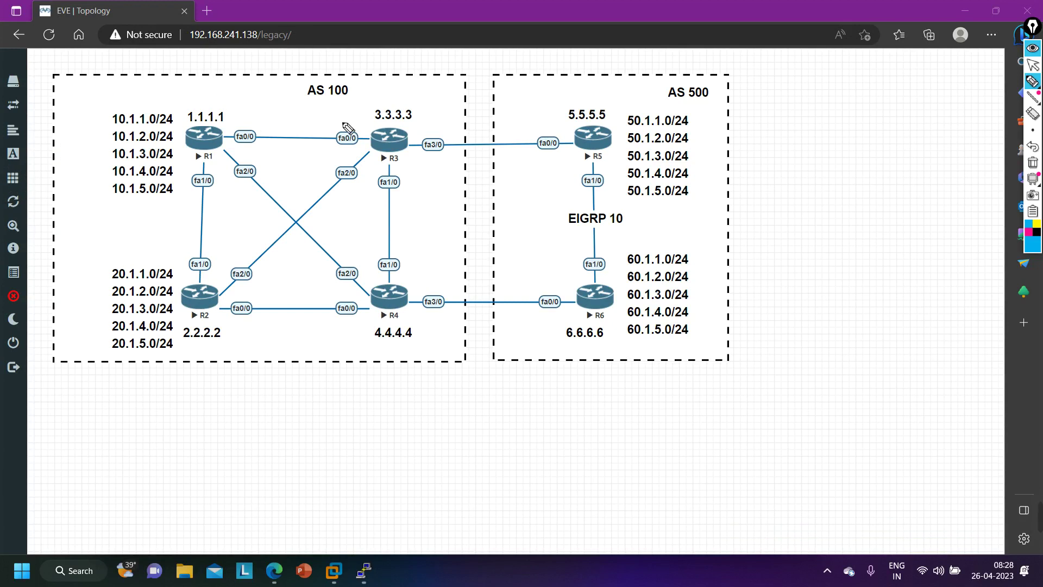
{"action": "mouse_move", "coordinate": [354, 79]}
{"action": "left_mouse_down"}
{"action": "mouse_move", "coordinate": [340, 103]}
{"action": "mouse_move", "coordinate": [346, 75]}
{"action": "left_mouse_up"}
{"action": "mouse_move", "coordinate": [691, 80]}
{"action": "left_mouse_down"}
{"action": "mouse_move", "coordinate": [722, 105]}
{"action": "mouse_move", "coordinate": [671, 73]}
{"action": "left_mouse_up"}
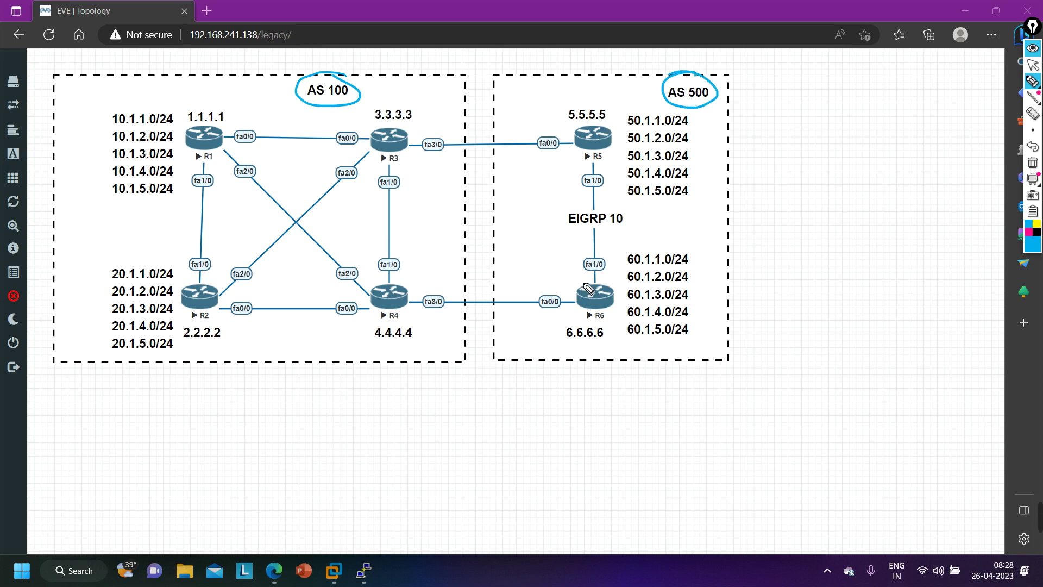
{"action": "left_click_drag", "start_coordinate": [775, 72], "coordinate": [737, 83]}
{"action": "left_click_drag", "start_coordinate": [749, 69], "coordinate": [759, 86]}
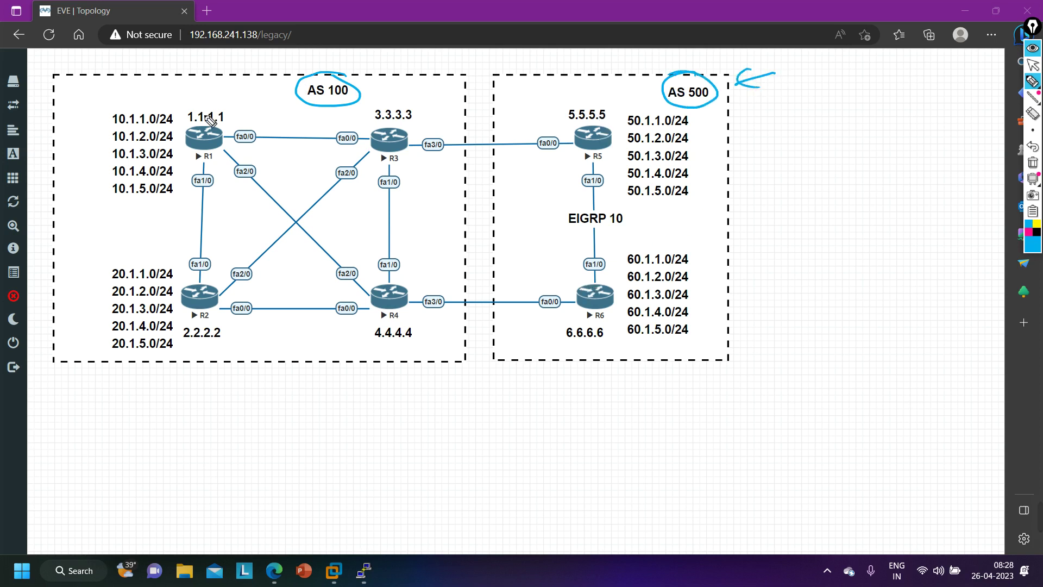
{"action": "left_click_drag", "start_coordinate": [384, 55], "coordinate": [354, 73]}
{"action": "left_click_drag", "start_coordinate": [354, 65], "coordinate": [377, 77]}
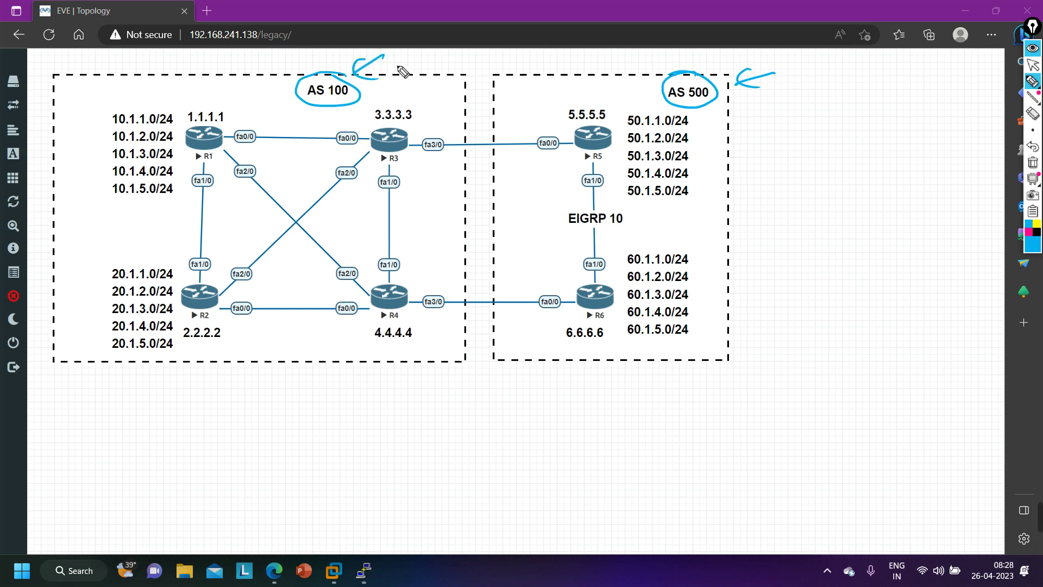
{"action": "left_click", "coordinate": [1032, 163]}
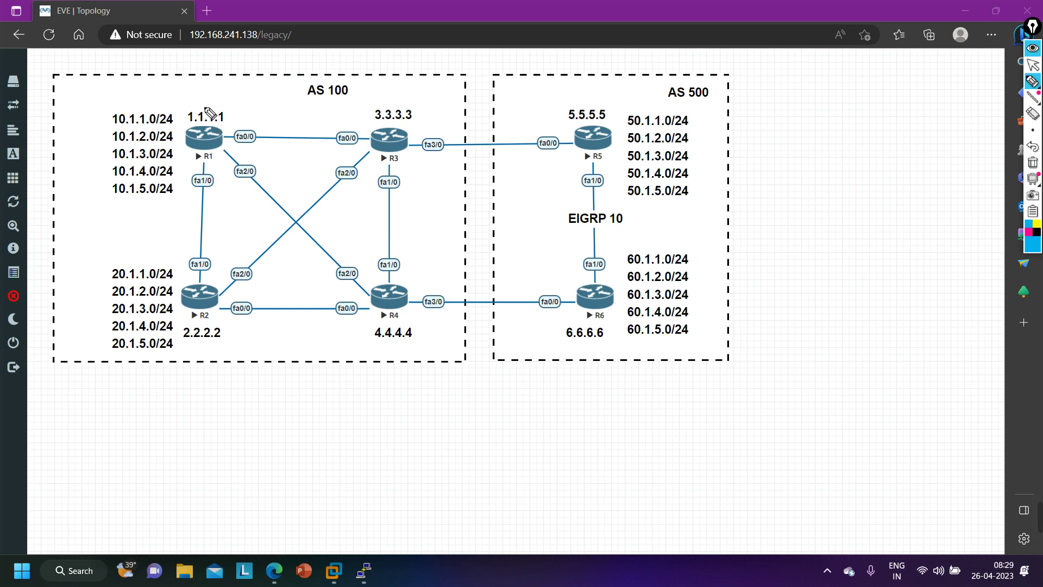
{"action": "mouse_move", "coordinate": [229, 123]}
{"action": "left_mouse_down"}
{"action": "mouse_move", "coordinate": [353, 129]}
{"action": "mouse_move", "coordinate": [320, 136]}
{"action": "left_mouse_up"}
{"action": "mouse_move", "coordinate": [242, 113]}
{"action": "left_mouse_down"}
{"action": "mouse_move", "coordinate": [240, 128]}
{"action": "mouse_move", "coordinate": [345, 276]}
{"action": "left_mouse_up"}
{"action": "left_click_drag", "start_coordinate": [342, 251], "coordinate": [349, 277]}
{"action": "left_click_drag", "start_coordinate": [241, 176], "coordinate": [281, 175]}
{"action": "left_click_drag", "start_coordinate": [410, 172], "coordinate": [404, 255]}
{"action": "mouse_move", "coordinate": [396, 238]}
{"action": "left_mouse_down"}
{"action": "mouse_move", "coordinate": [429, 230]}
{"action": "mouse_move", "coordinate": [434, 193]}
{"action": "left_mouse_up"}
{"action": "left_click_drag", "start_coordinate": [246, 329], "coordinate": [352, 332]}
{"action": "left_click_drag", "start_coordinate": [324, 325], "coordinate": [327, 339]}
{"action": "left_click_drag", "start_coordinate": [268, 320], "coordinate": [274, 335]}
{"action": "left_click_drag", "start_coordinate": [192, 174], "coordinate": [184, 251]}
{"action": "left_click_drag", "start_coordinate": [181, 180], "coordinate": [193, 173]}
{"action": "left_click_drag", "start_coordinate": [163, 222], "coordinate": [200, 231]}
{"action": "left_click_drag", "start_coordinate": [425, 124], "coordinate": [551, 123]}
{"action": "left_click_drag", "start_coordinate": [519, 107], "coordinate": [551, 122]}
{"action": "left_click_drag", "start_coordinate": [429, 107], "coordinate": [413, 120]}
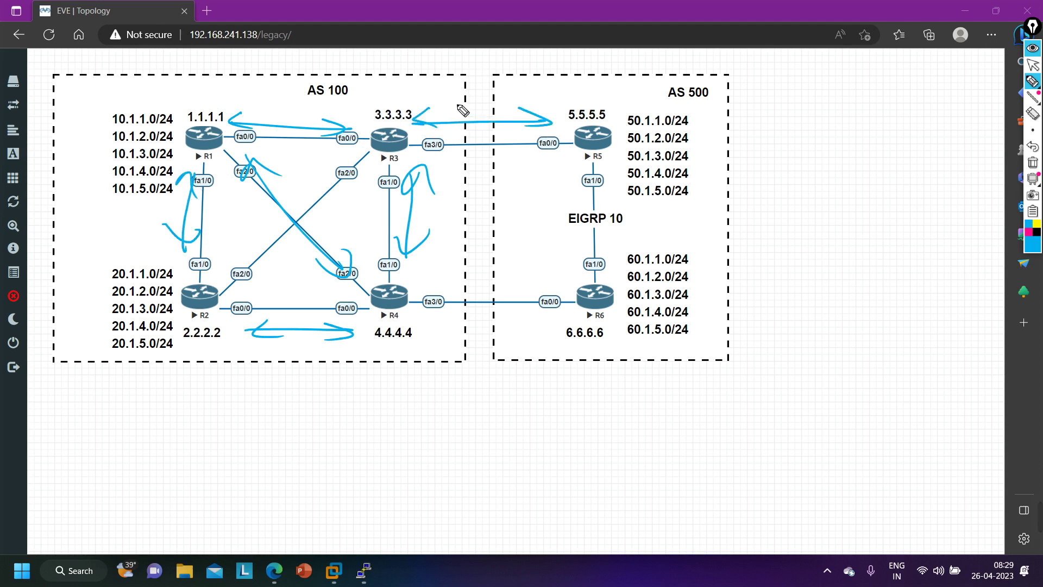
{"action": "left_click_drag", "start_coordinate": [418, 322], "coordinate": [551, 324]}
{"action": "left_click_drag", "start_coordinate": [522, 311], "coordinate": [551, 323]}
{"action": "left_click_drag", "start_coordinate": [429, 310], "coordinate": [407, 319]}
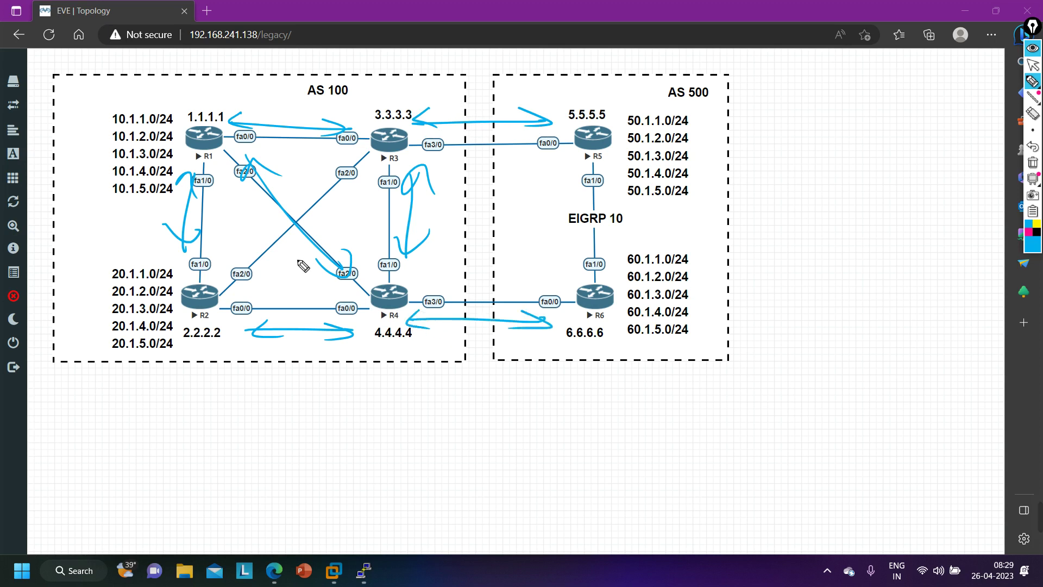
{"action": "left_click", "coordinate": [1034, 163]}
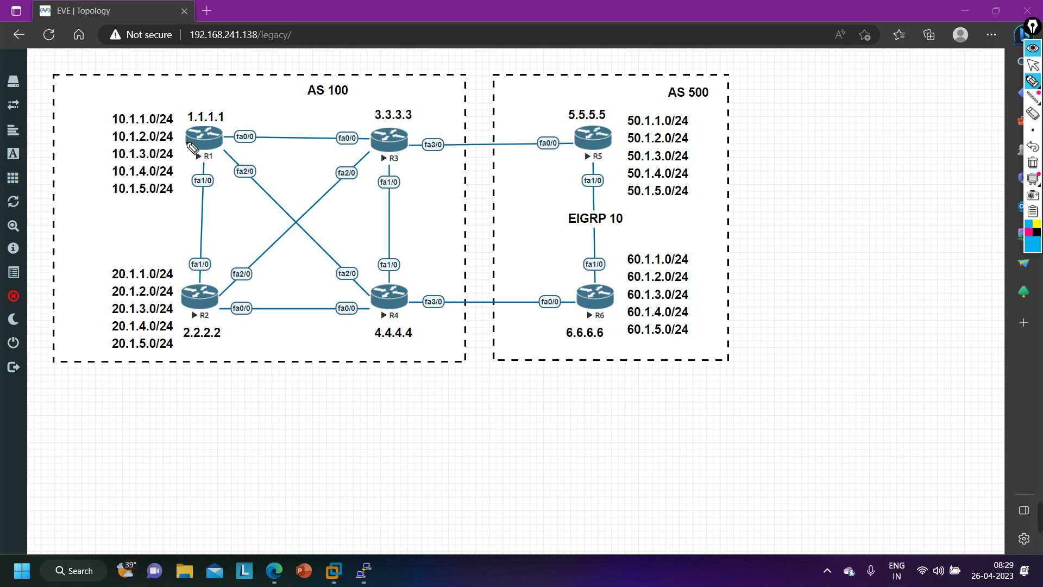
Step: Draw an arrow from R1 and handwrite 'router bgp 100' and 'neighbor 3.3.3.3 remote-as 100'
{"action": "mouse_move", "coordinate": [181, 115]}
{"action": "left_mouse_down"}
{"action": "mouse_move", "coordinate": [102, 115]}
{"action": "mouse_move", "coordinate": [82, 364]}
{"action": "mouse_move", "coordinate": [115, 400]}
{"action": "mouse_move", "coordinate": [102, 408]}
{"action": "mouse_move", "coordinate": [207, 388]}
{"action": "mouse_move", "coordinate": [349, 384]}
{"action": "mouse_move", "coordinate": [374, 401]}
{"action": "mouse_move", "coordinate": [426, 380]}
{"action": "mouse_move", "coordinate": [463, 381]}
{"action": "left_mouse_up"}
{"action": "mouse_move", "coordinate": [160, 432]}
{"action": "left_mouse_down"}
{"action": "mouse_move", "coordinate": [239, 456]}
{"action": "mouse_move", "coordinate": [273, 430]}
{"action": "mouse_move", "coordinate": [366, 441]}
{"action": "mouse_move", "coordinate": [419, 425]}
{"action": "mouse_move", "coordinate": [425, 435]}
{"action": "mouse_move", "coordinate": [683, 406]}
{"action": "mouse_move", "coordinate": [674, 413]}
{"action": "left_mouse_up"}
{"action": "mouse_move", "coordinate": [165, 468]}
{"action": "left_mouse_down"}
{"action": "mouse_move", "coordinate": [164, 483]}
{"action": "mouse_move", "coordinate": [329, 456]}
{"action": "mouse_move", "coordinate": [459, 474]}
{"action": "mouse_move", "coordinate": [547, 458]}
{"action": "left_mouse_up"}
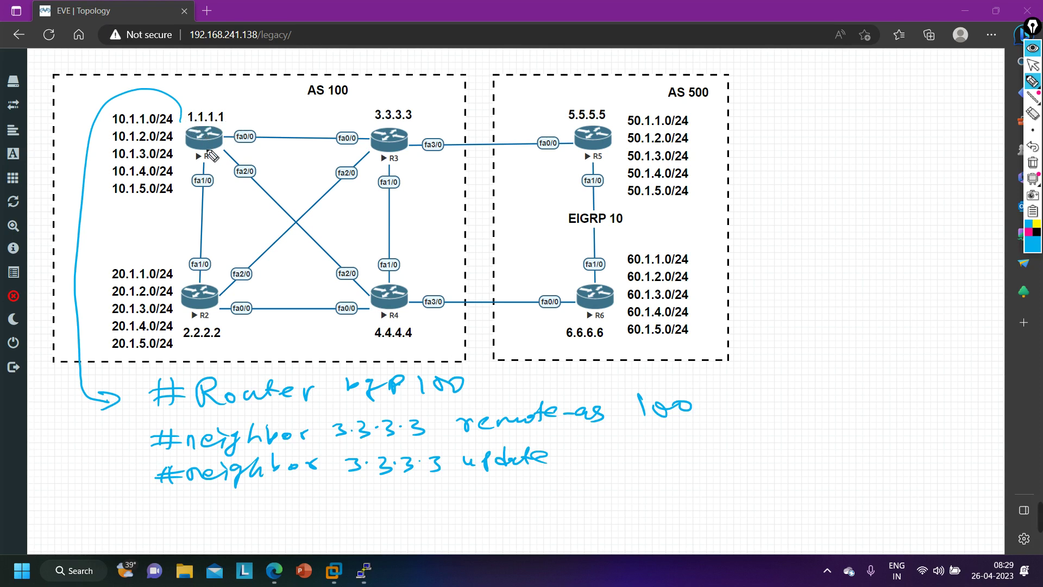
Step: Circle the 1.1.1.1 and 3.3.3.3 loopbacks and both fa0/0 labels, with arrows to the loopbacks
{"action": "mouse_move", "coordinate": [216, 101]}
{"action": "left_mouse_down"}
{"action": "mouse_move", "coordinate": [239, 128]}
{"action": "mouse_move", "coordinate": [231, 98]}
{"action": "left_mouse_up"}
{"action": "mouse_move", "coordinate": [400, 100]}
{"action": "left_mouse_down"}
{"action": "mouse_move", "coordinate": [367, 119]}
{"action": "mouse_move", "coordinate": [435, 111]}
{"action": "left_mouse_up"}
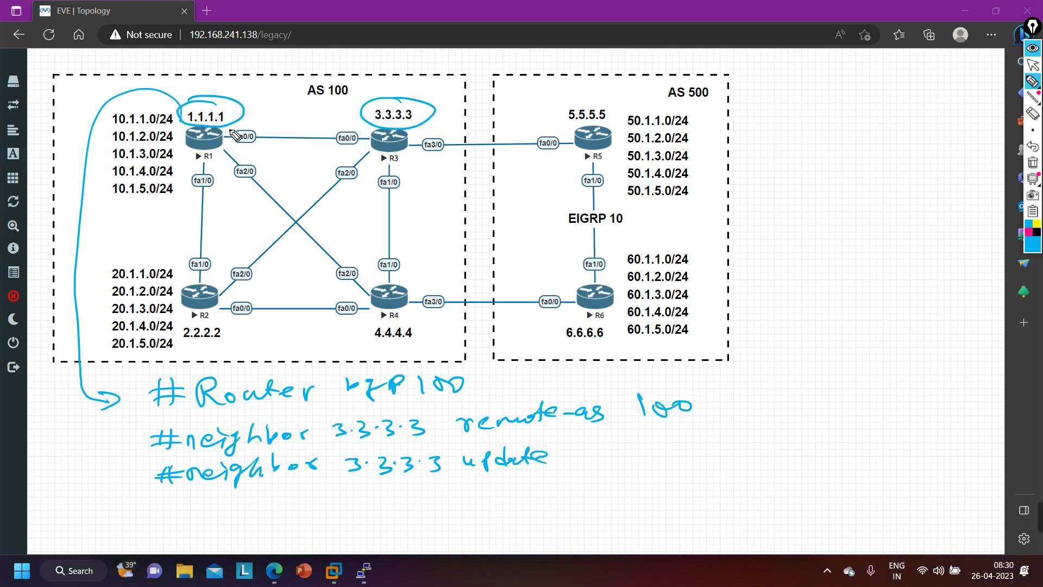
{"action": "mouse_move", "coordinate": [256, 129]}
{"action": "left_mouse_down"}
{"action": "mouse_move", "coordinate": [250, 146]}
{"action": "mouse_move", "coordinate": [269, 131]}
{"action": "left_mouse_up"}
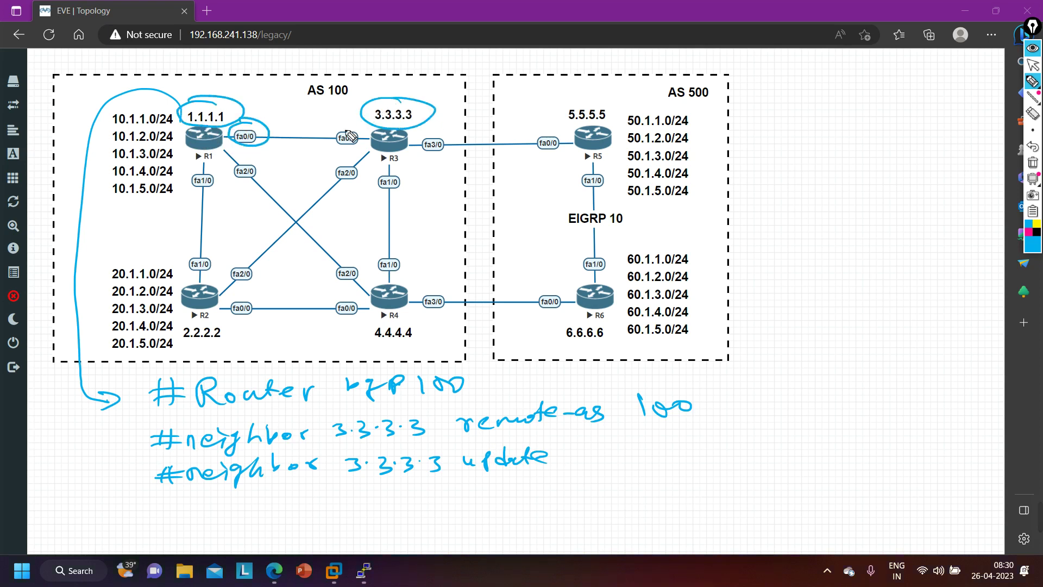
{"action": "mouse_move", "coordinate": [351, 130]}
{"action": "left_mouse_down"}
{"action": "mouse_move", "coordinate": [304, 141]}
{"action": "mouse_move", "coordinate": [305, 126]}
{"action": "left_mouse_up"}
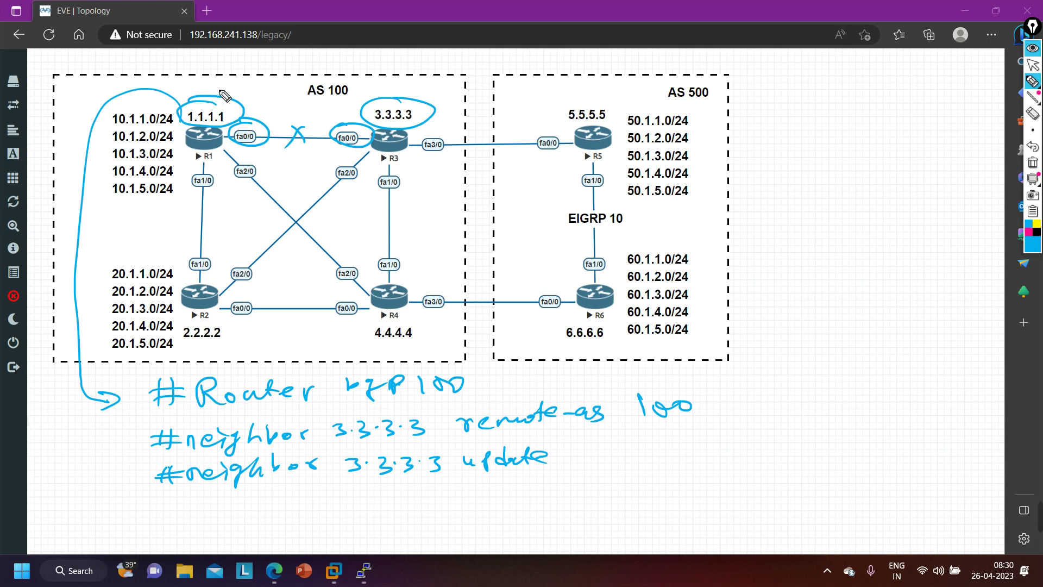
{"action": "mouse_move", "coordinate": [238, 78]}
{"action": "left_mouse_down"}
{"action": "mouse_move", "coordinate": [188, 89]}
{"action": "mouse_move", "coordinate": [217, 86]}
{"action": "left_mouse_up"}
{"action": "mouse_move", "coordinate": [369, 71]}
{"action": "left_mouse_down"}
{"action": "mouse_move", "coordinate": [390, 94]}
{"action": "mouse_move", "coordinate": [396, 81]}
{"action": "left_mouse_up"}
Step: Cross out the direct R1–R3 link, trace the path via R4, and write OSPF
{"action": "left_click_drag", "start_coordinate": [289, 145], "coordinate": [305, 124]}
{"action": "mouse_move", "coordinate": [205, 143]}
{"action": "left_mouse_down"}
{"action": "mouse_move", "coordinate": [365, 296]}
{"action": "mouse_move", "coordinate": [387, 245]}
{"action": "mouse_move", "coordinate": [382, 151]}
{"action": "left_mouse_up"}
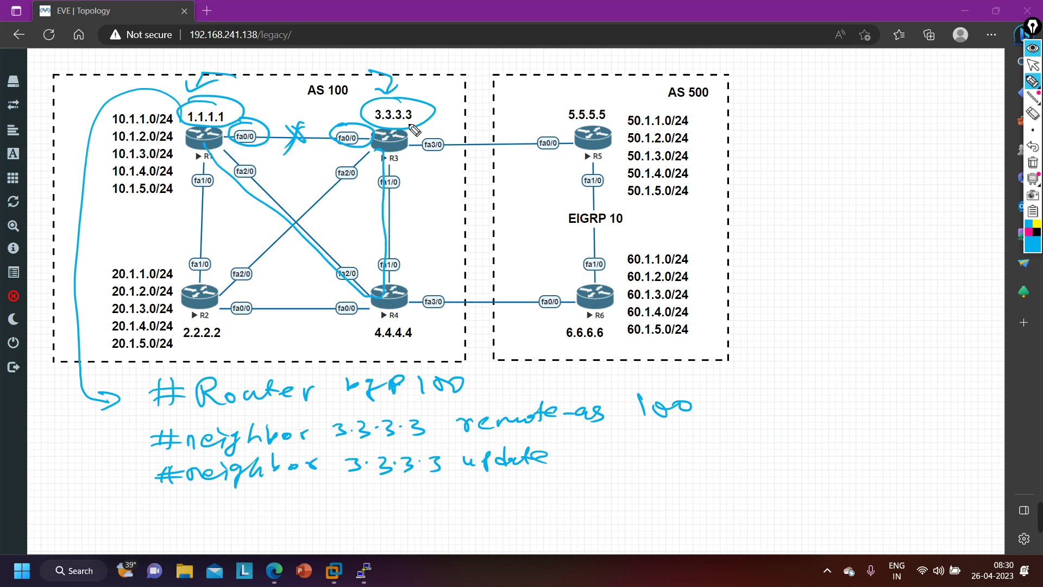
{"action": "left_click_drag", "start_coordinate": [278, 175], "coordinate": [278, 184]}
{"action": "mouse_move", "coordinate": [294, 175]}
{"action": "left_mouse_down"}
{"action": "mouse_move", "coordinate": [284, 187]}
{"action": "mouse_move", "coordinate": [321, 201]}
{"action": "mouse_move", "coordinate": [247, 188]}
{"action": "mouse_move", "coordinate": [272, 209]}
{"action": "left_mouse_up"}
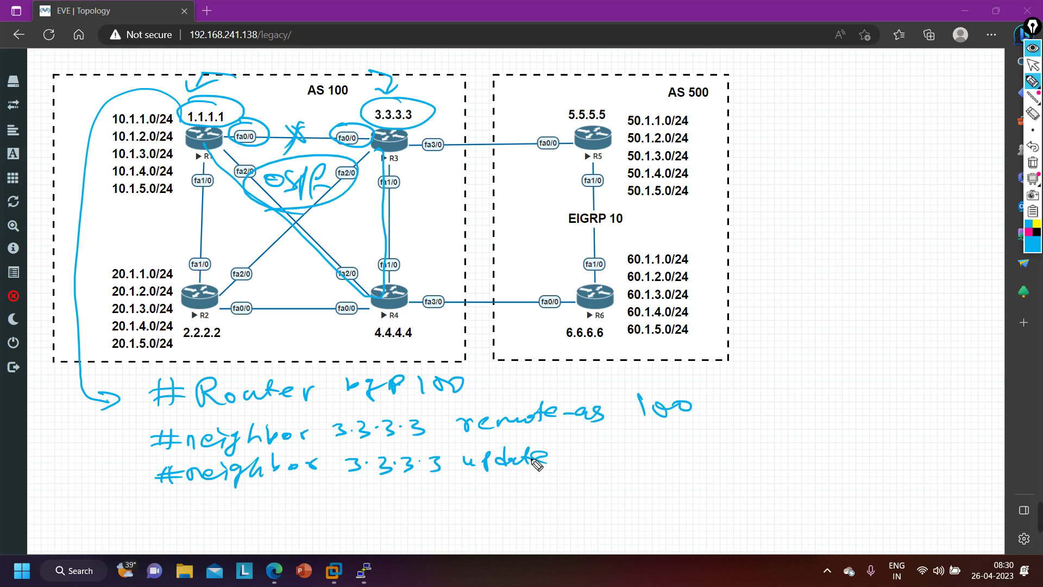
Step: Extend the notes to 'update-source loop1' and add a neighbor 3.3.3.3 password line
{"action": "mouse_move", "coordinate": [562, 459]}
{"action": "left_mouse_down"}
{"action": "mouse_move", "coordinate": [679, 449]}
{"action": "mouse_move", "coordinate": [729, 456]}
{"action": "left_mouse_up"}
{"action": "mouse_move", "coordinate": [157, 501]}
{"action": "left_mouse_down"}
{"action": "mouse_move", "coordinate": [152, 523]}
{"action": "mouse_move", "coordinate": [163, 523]}
{"action": "left_mouse_up"}
{"action": "mouse_move", "coordinate": [141, 512]}
{"action": "left_mouse_down"}
{"action": "mouse_move", "coordinate": [409, 510]}
{"action": "mouse_move", "coordinate": [589, 491]}
{"action": "mouse_move", "coordinate": [664, 498]}
{"action": "left_mouse_up"}
{"action": "left_click_drag", "start_coordinate": [671, 487], "coordinate": [690, 504]}
Step: Finish the password line, box the BGP command block, and trace R1's links to R2 and R4
{"action": "left_click", "coordinate": [713, 498]}
{"action": "mouse_move", "coordinate": [443, 362]}
{"action": "left_mouse_down"}
{"action": "mouse_move", "coordinate": [754, 429]}
{"action": "mouse_move", "coordinate": [425, 511]}
{"action": "mouse_move", "coordinate": [119, 511]}
{"action": "left_mouse_up"}
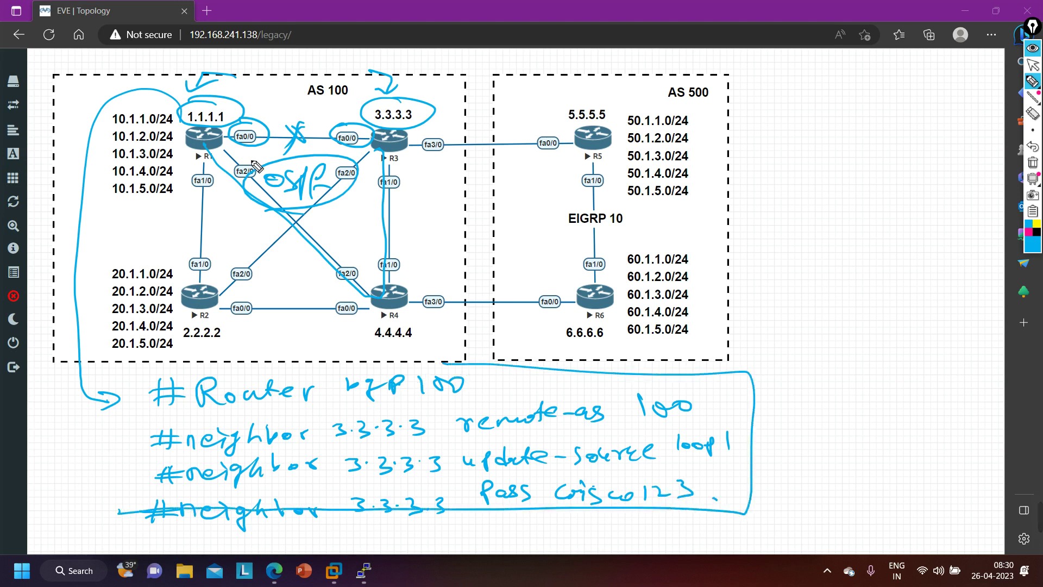
{"action": "left_click_drag", "start_coordinate": [190, 158], "coordinate": [165, 228]}
{"action": "mouse_move", "coordinate": [222, 174]}
{"action": "left_mouse_down"}
{"action": "mouse_move", "coordinate": [327, 250]}
{"action": "mouse_move", "coordinate": [304, 266]}
{"action": "left_mouse_up"}
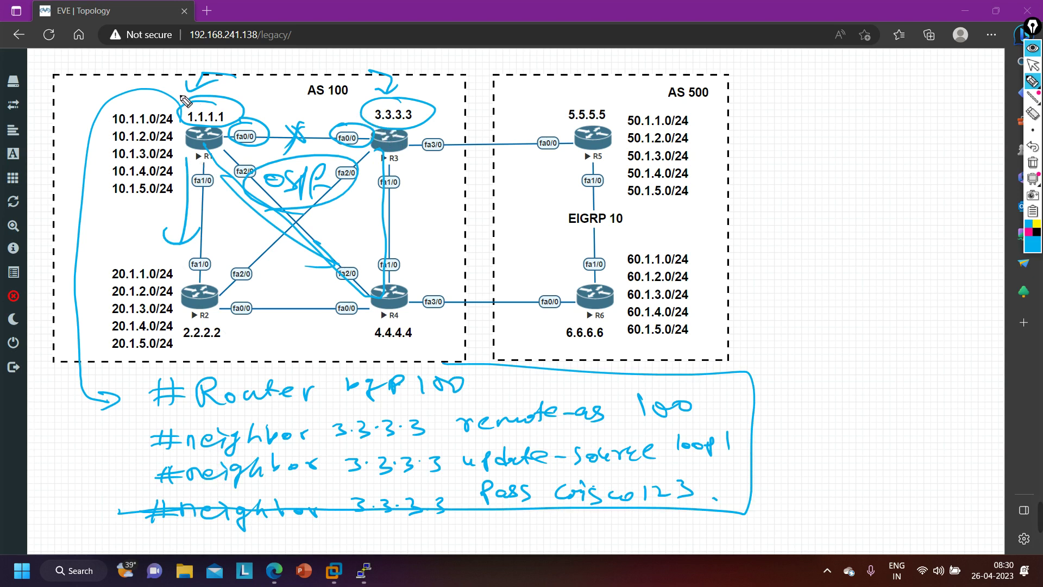
Step: Mark a circled number beside AS 500, the 3.3.3.3 router, R4 and R2 as peers, and a two-way R3–R5 arrow
{"action": "mouse_move", "coordinate": [766, 151]}
{"action": "left_mouse_down"}
{"action": "mouse_move", "coordinate": [767, 185]}
{"action": "mouse_move", "coordinate": [819, 184]}
{"action": "left_mouse_up"}
{"action": "left_click_drag", "start_coordinate": [783, 135], "coordinate": [834, 169]}
{"action": "left_click_drag", "start_coordinate": [744, 163], "coordinate": [761, 145]}
{"action": "mouse_move", "coordinate": [452, 111]}
{"action": "left_mouse_down"}
{"action": "mouse_move", "coordinate": [415, 130]}
{"action": "mouse_move", "coordinate": [439, 121]}
{"action": "left_mouse_up"}
{"action": "left_click_drag", "start_coordinate": [444, 263], "coordinate": [439, 288]}
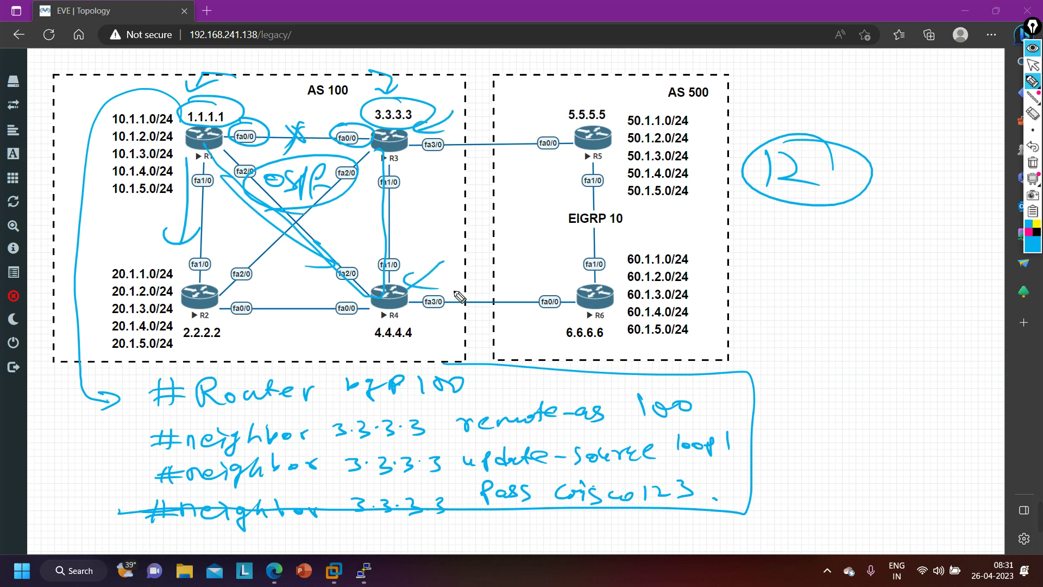
{"action": "left_click_drag", "start_coordinate": [221, 335], "coordinate": [255, 346]}
{"action": "mouse_move", "coordinate": [420, 159]}
{"action": "left_mouse_down"}
{"action": "mouse_move", "coordinate": [560, 163]}
{"action": "mouse_move", "coordinate": [527, 172]}
{"action": "left_mouse_up"}
{"action": "left_click_drag", "start_coordinate": [454, 150], "coordinate": [455, 172]}
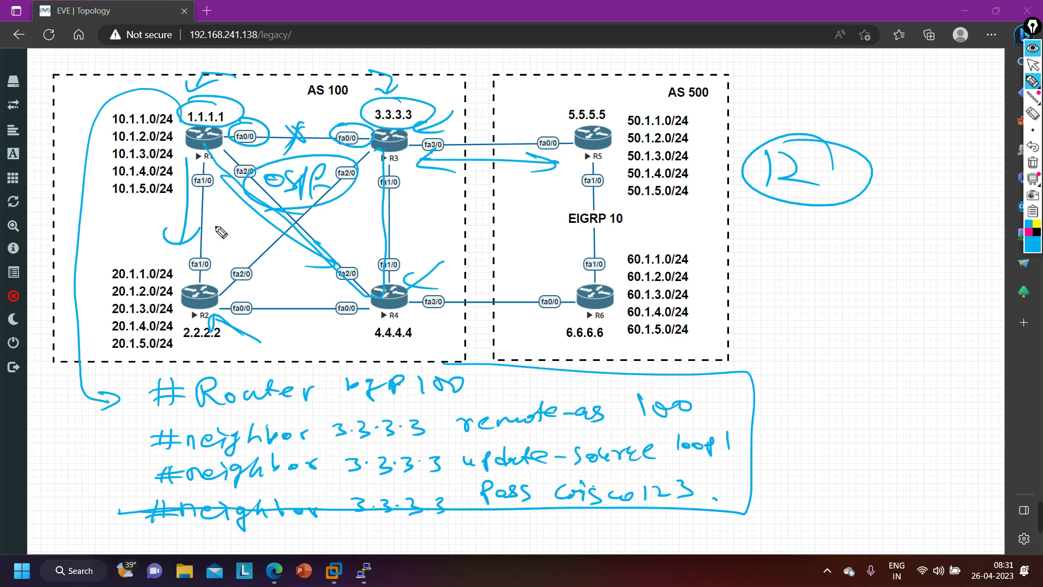
Step: Clear all ink from the topology, including a circle around R1, and return to the arrow tool
{"action": "left_click", "coordinate": [1032, 163]}
{"action": "mouse_move", "coordinate": [227, 102]}
{"action": "left_mouse_down"}
{"action": "mouse_move", "coordinate": [255, 131]}
{"action": "mouse_move", "coordinate": [178, 114]}
{"action": "left_mouse_up"}
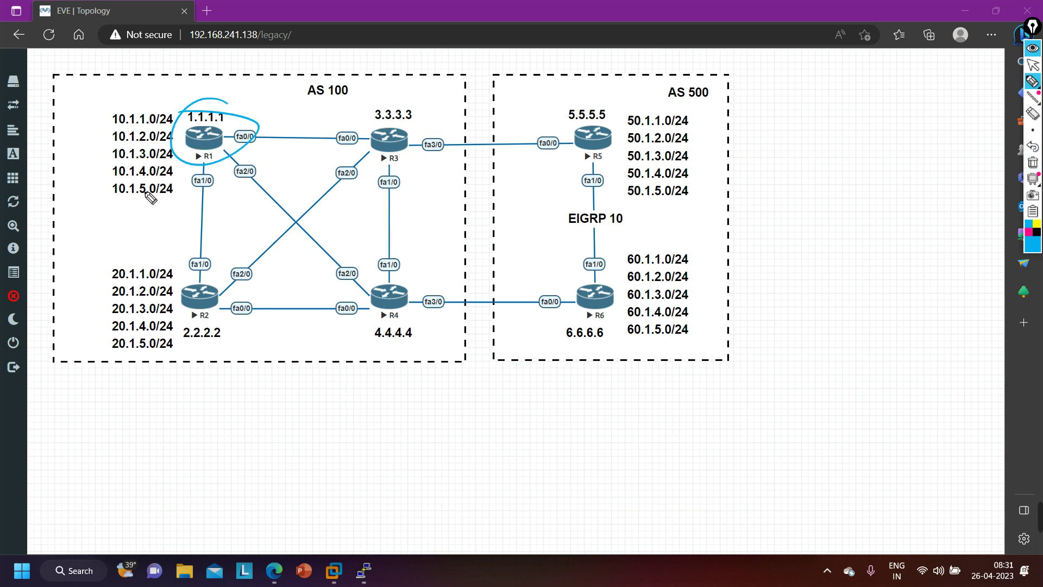
{"action": "left_click", "coordinate": [1032, 162]}
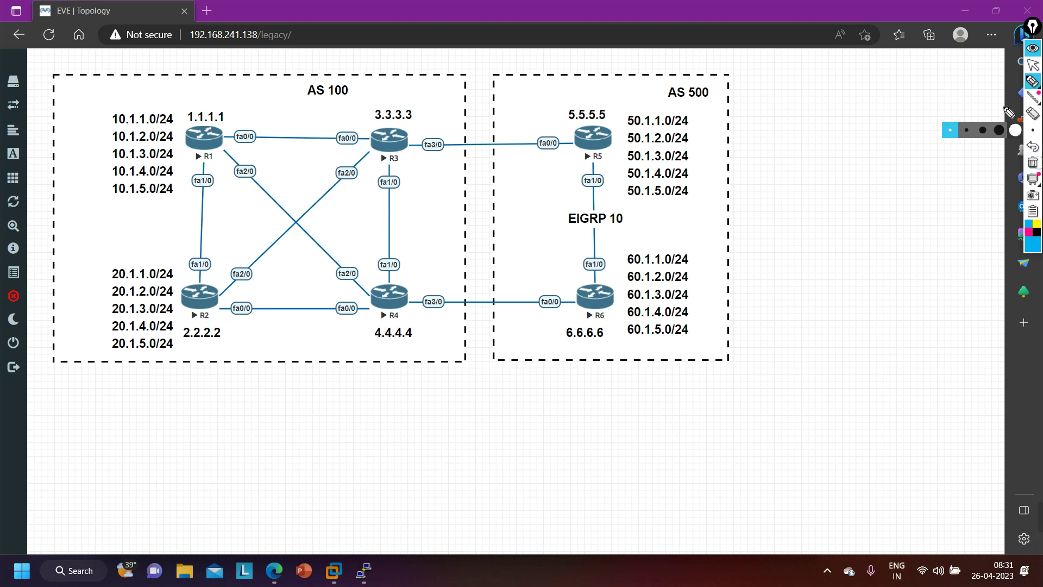
{"action": "left_click", "coordinate": [1034, 65]}
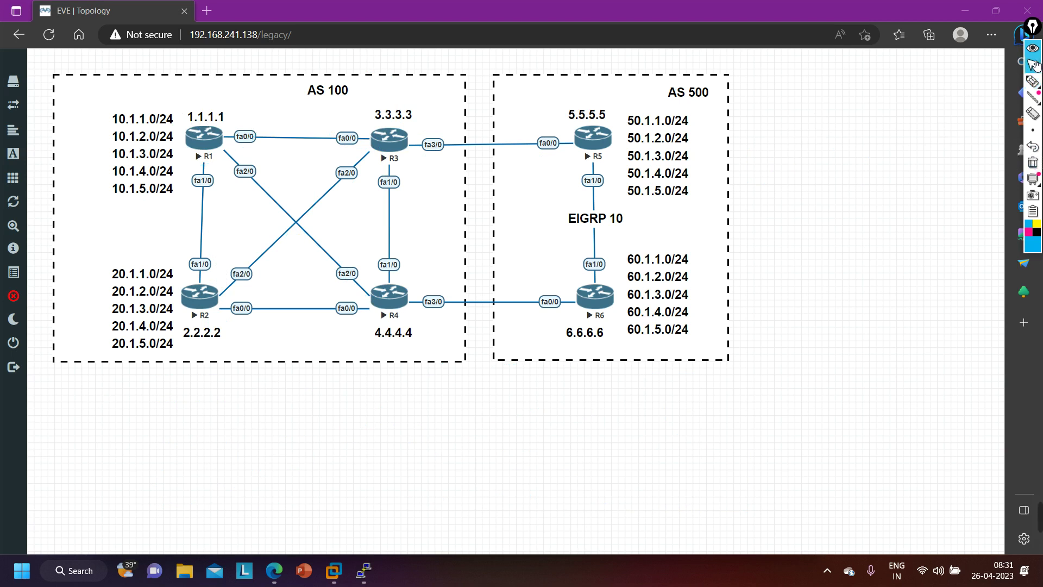
Step: Open R1's console and run 'show int br br | ex un'
{"action": "mouse_move", "coordinate": [1038, 100]}
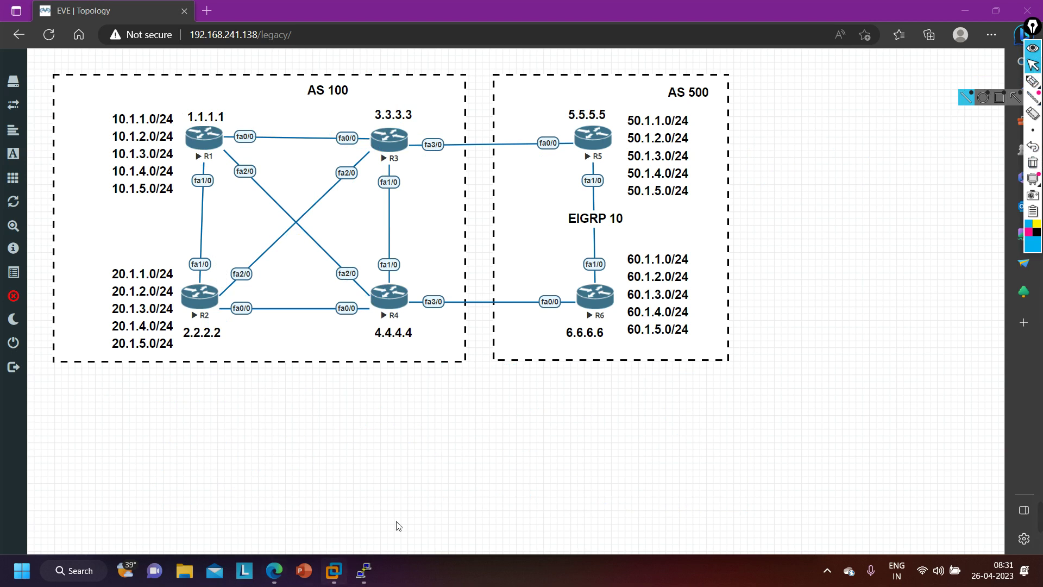
{"action": "mouse_move", "coordinate": [364, 570]}
{"action": "left_click", "coordinate": [53, 519]}
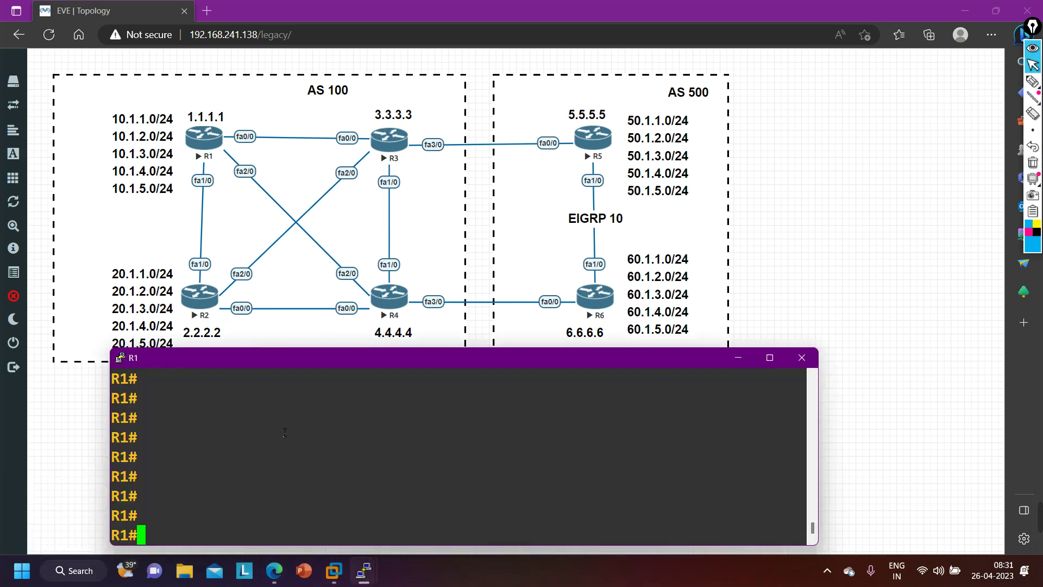
{"action": "type", "text": "sh"}
{"action": "key", "text": "Tab"}
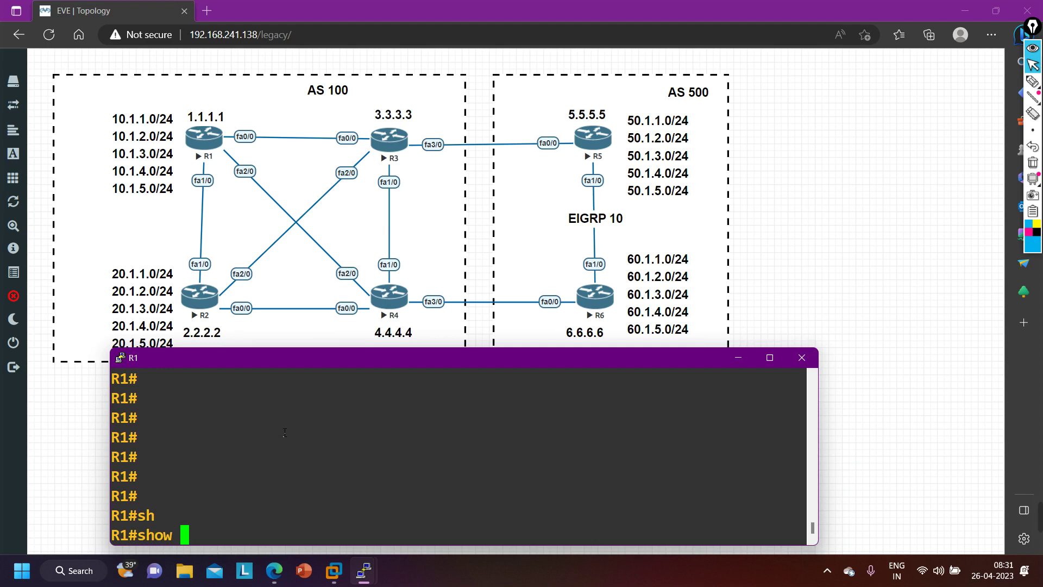
{"action": "type", "text": "int br br |"}
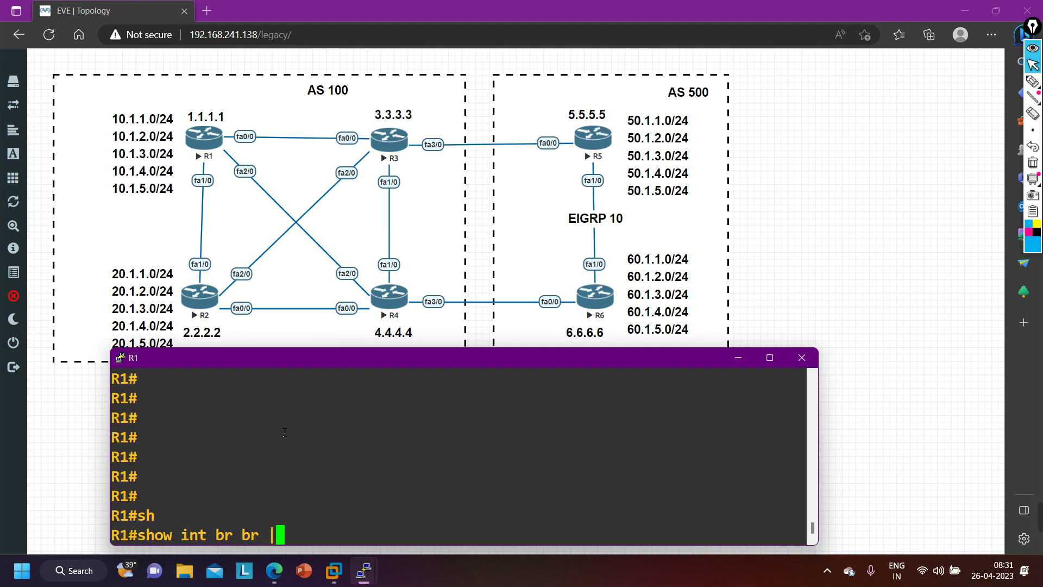
{"action": "type", "text": " ex un"}
{"action": "key", "text": "Return"}
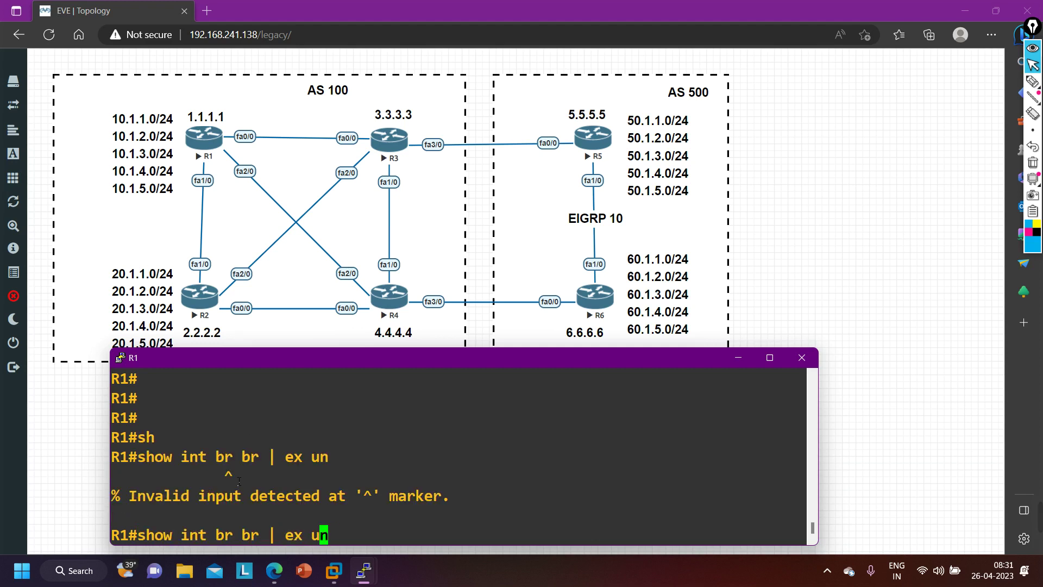
Step: Fix the command to 'show ip int br | ex un' and rerun it
{"action": "key", "text": "Left"}
{"action": "key", "text": "Left"}
{"action": "key", "text": "Left"}
{"action": "key", "text": "Left"}
{"action": "key", "text": "Left"}
{"action": "key", "text": "Left"}
{"action": "key", "text": "Left"}
{"action": "key", "text": "Left"}
{"action": "key", "text": "Left"}
{"action": "key", "text": "Left"}
{"action": "key", "text": "Left"}
{"action": "key", "text": "Left"}
{"action": "key", "text": "Left"}
{"action": "key", "text": "Left"}
{"action": "key", "text": "Right"}
{"action": "key", "text": "Right"}
{"action": "key", "text": "Right"}
{"action": "key", "text": "BackSpace"}
{"action": "key", "text": "Right"}
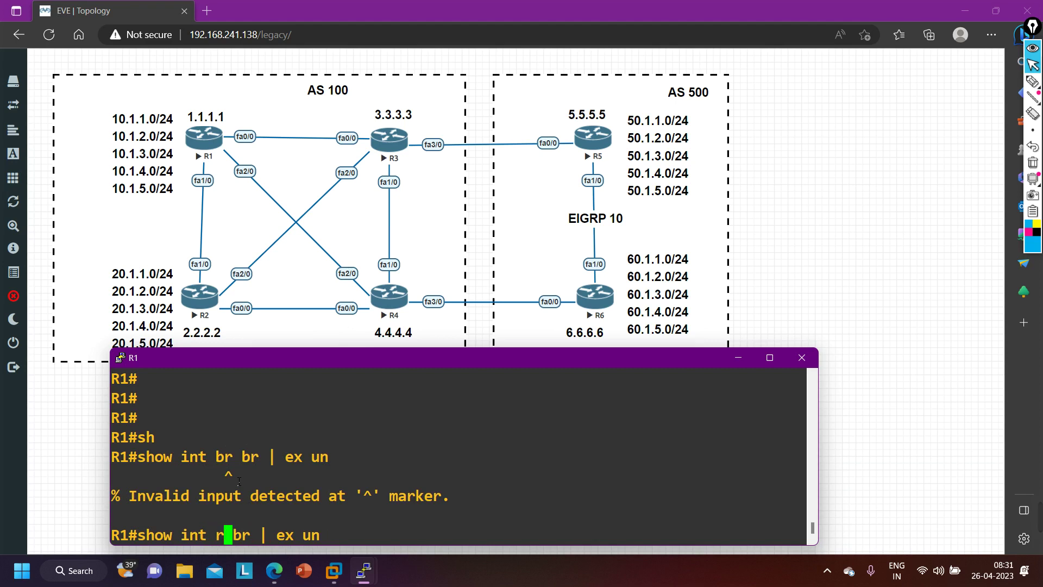
{"action": "key", "text": "BackSpace"}
{"action": "key", "text": "BackSpace"}
{"action": "key", "text": "Left"}
{"action": "key", "text": "Left"}
{"action": "key", "text": "Left"}
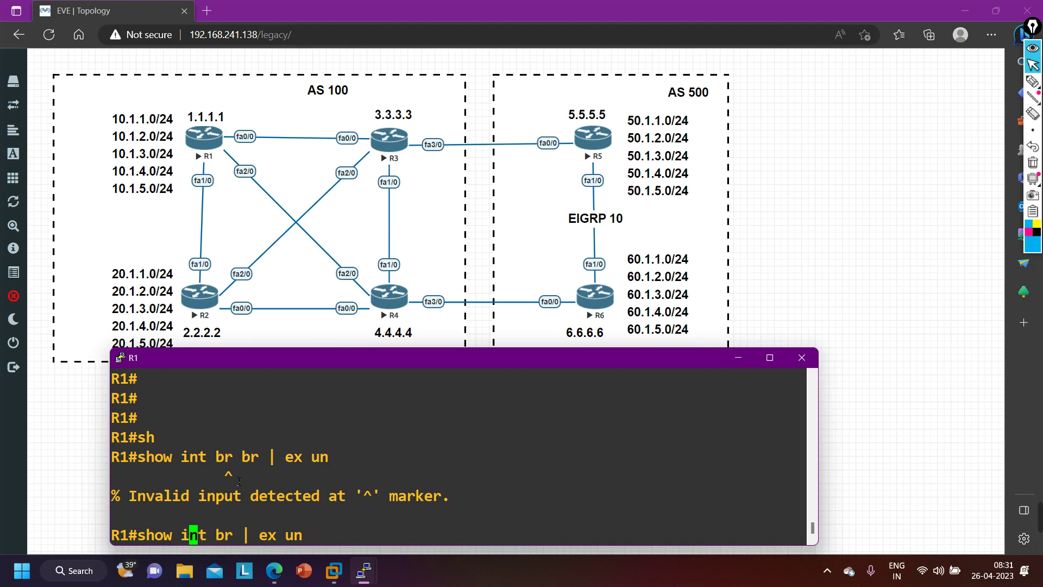
{"action": "type", "text": "ip"}
{"action": "key", "text": "Return"}
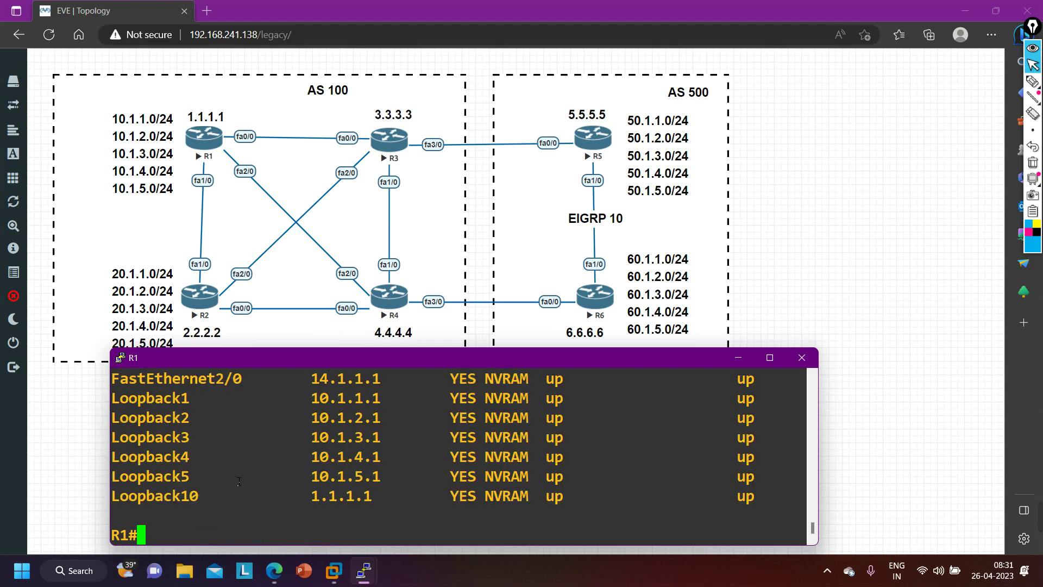
Step: Widen the console and highlight Loopback10's 1.1.1.1 address and the three FastEthernet rows
{"action": "left_click_drag", "start_coordinate": [106, 402], "coordinate": [84, 404]}
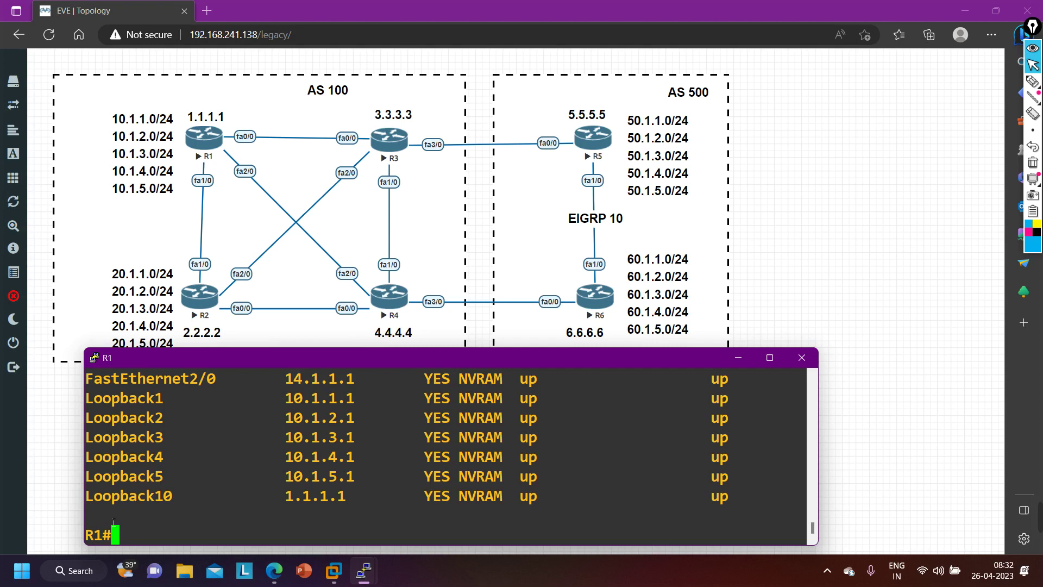
{"action": "left_click_drag", "start_coordinate": [102, 495], "coordinate": [268, 496]}
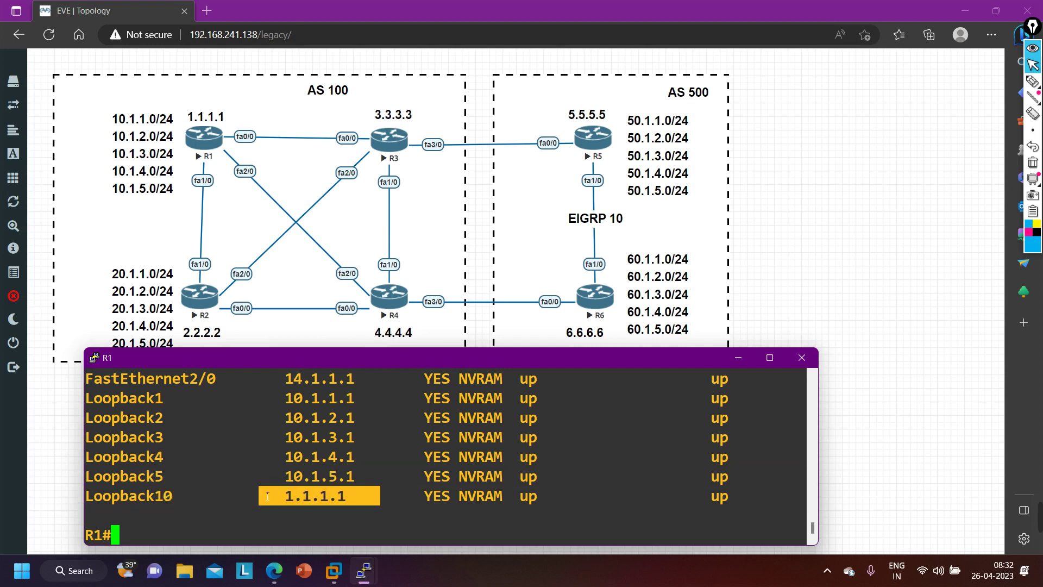
{"action": "scroll", "coordinate": [319, 509], "scroll_direction": "up", "scroll_amount": 2}
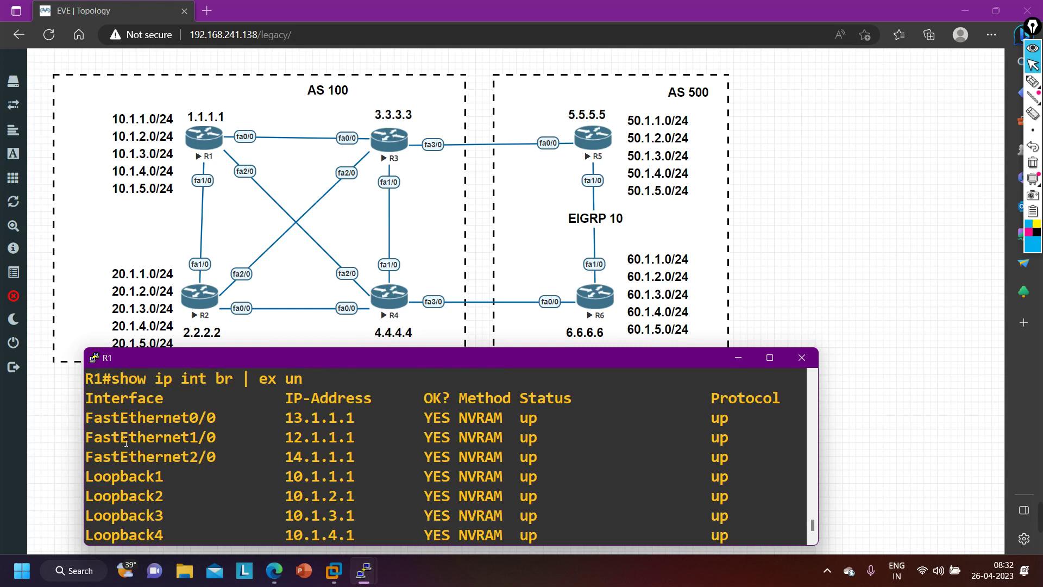
{"action": "left_click_drag", "start_coordinate": [118, 425], "coordinate": [782, 462]}
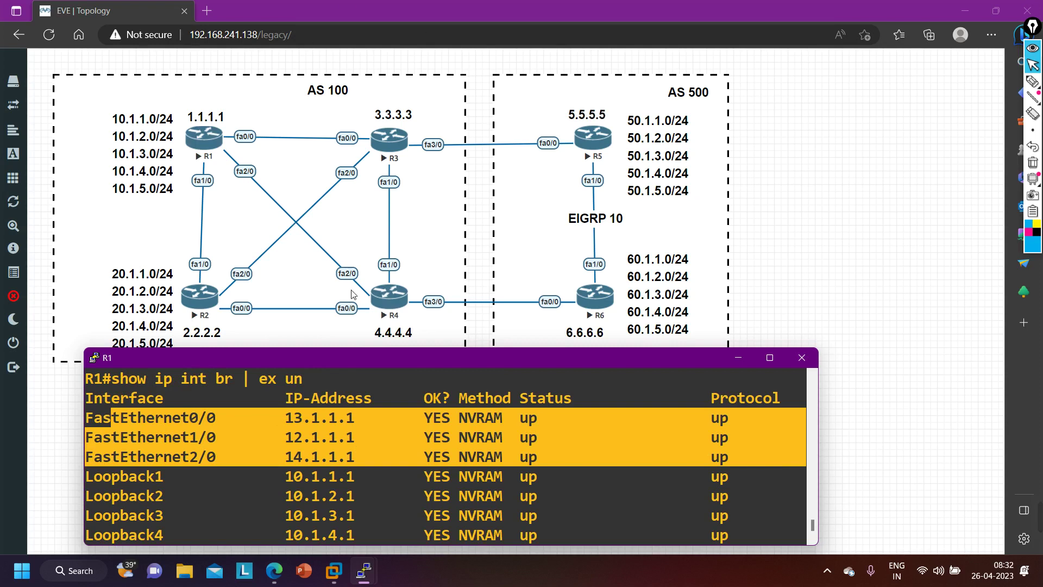
{"action": "scroll", "coordinate": [353, 465], "scroll_direction": "down", "scroll_amount": 1}
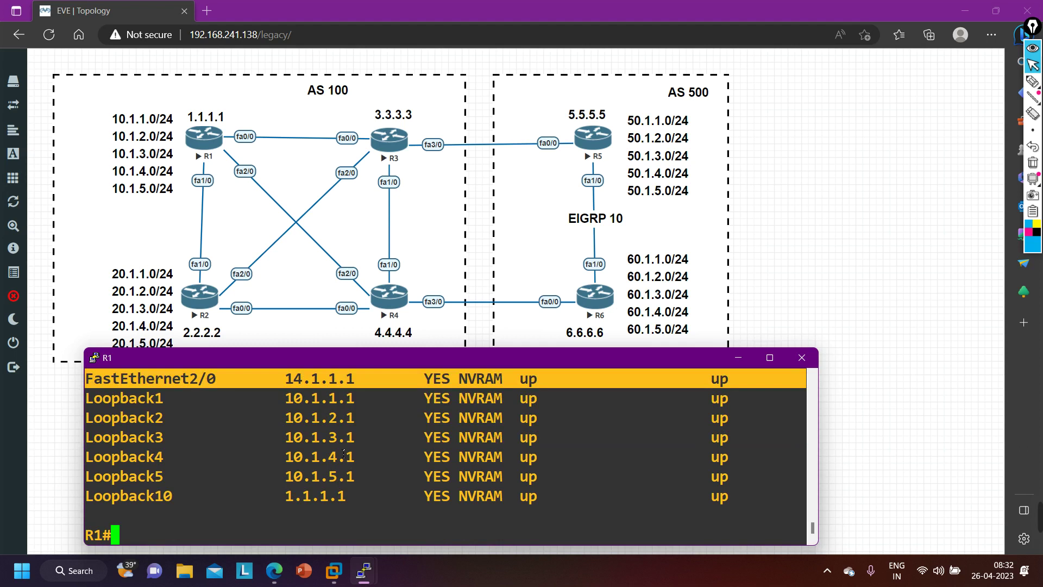
Step: Enter global configuration mode and start 'router bgp 100'
{"action": "key", "text": "Return"}
{"action": "key", "text": "Return"}
{"action": "key", "text": "Return"}
{"action": "key", "text": "Return"}
{"action": "key", "text": "Return"}
{"action": "type", "text": "conf"}
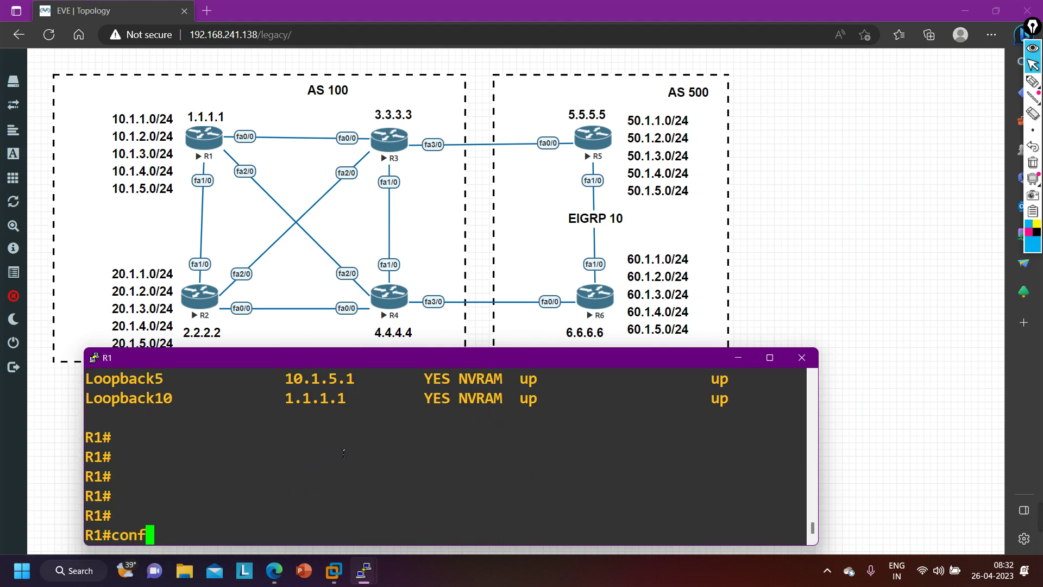
{"action": "key", "text": "Tab"}
{"action": "key", "text": "Return"}
{"action": "key", "text": "Return"}
{"action": "key", "text": "Return"}
{"action": "key", "text": "Return"}
{"action": "key", "text": "Return"}
{"action": "type", "text": "ro"}
{"action": "key", "text": "Tab"}
{"action": "type", "text": "bg"}
{"action": "key", "text": "Tab"}
{"action": "type", "text": "100"}
{"action": "key", "text": "Return"}
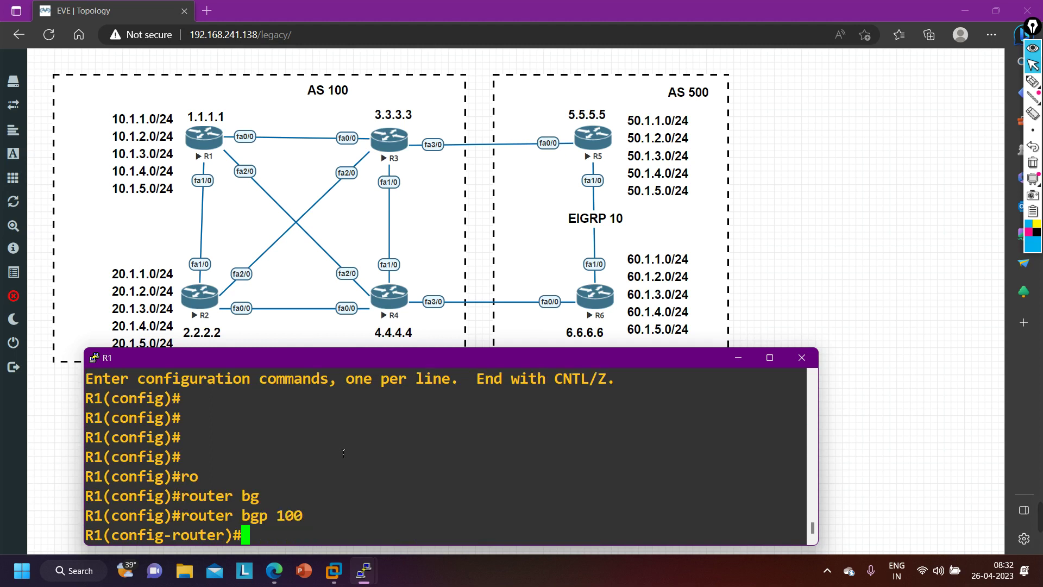